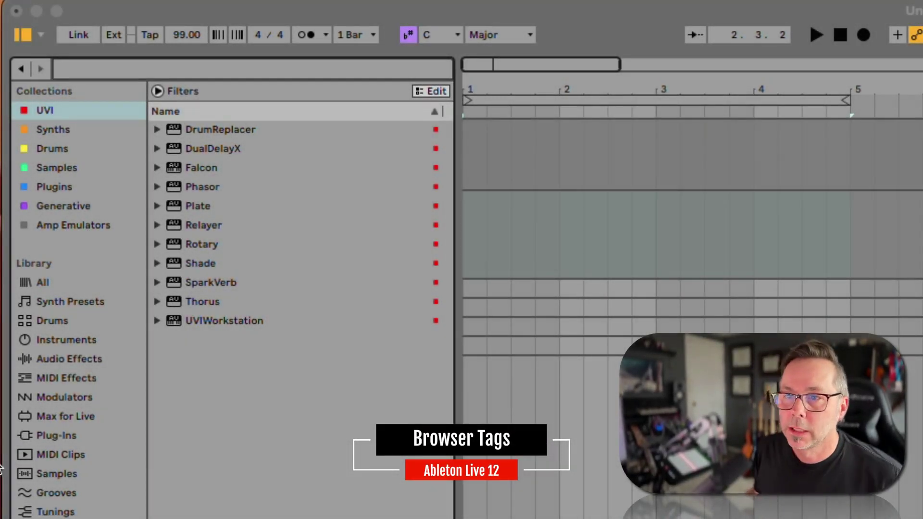
Run a browser search for 'snare'.
left_click(169, 68)
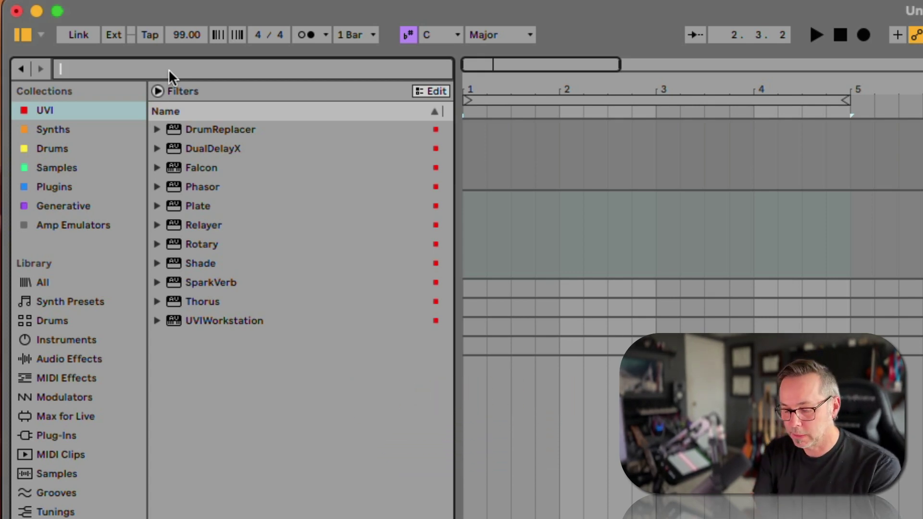
type("s")
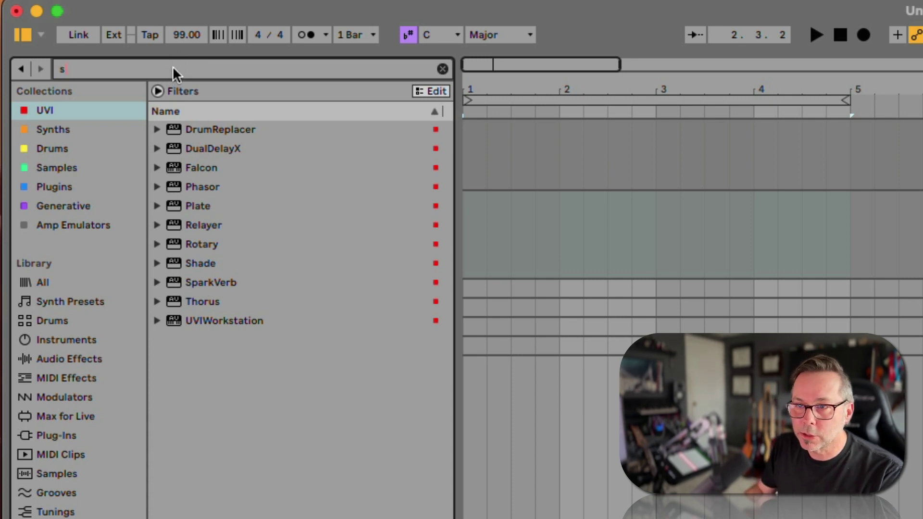
type("nare")
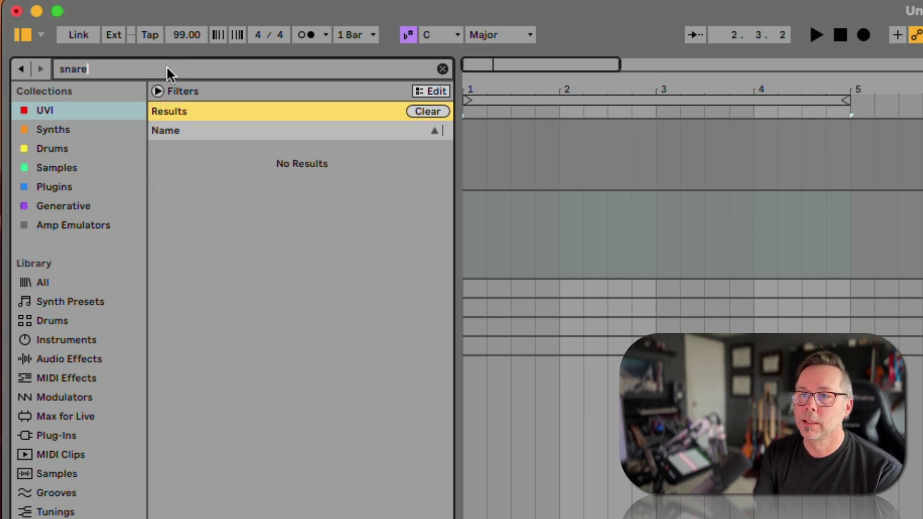
key("Return")
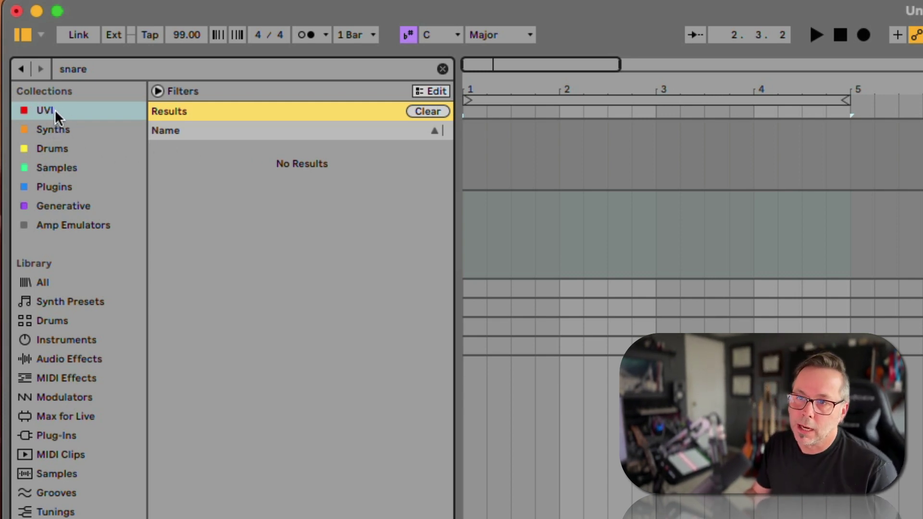
left_click(35, 283)
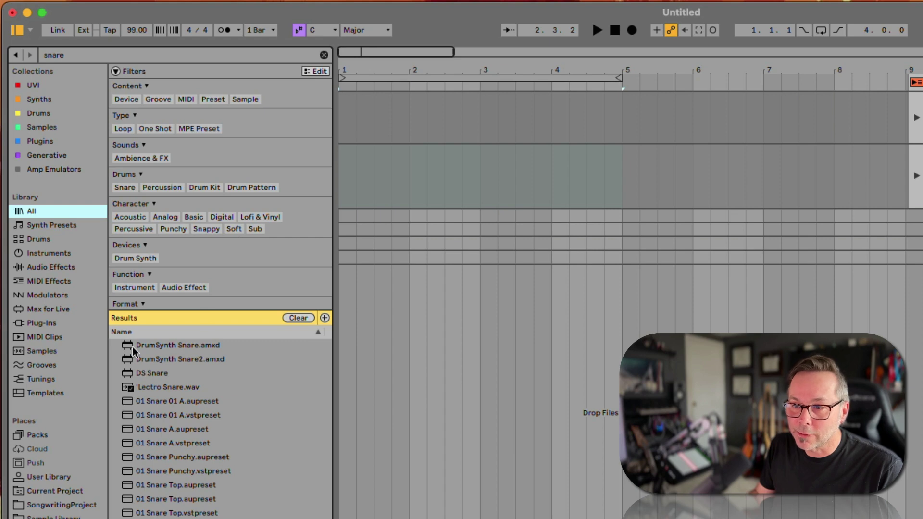
scroll(171, 445, "down", 15)
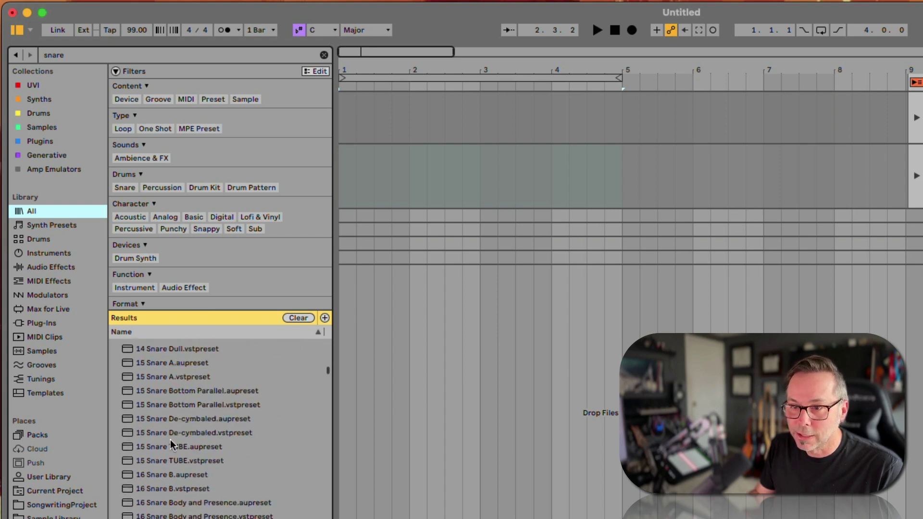
scroll(171, 445, "down", 20)
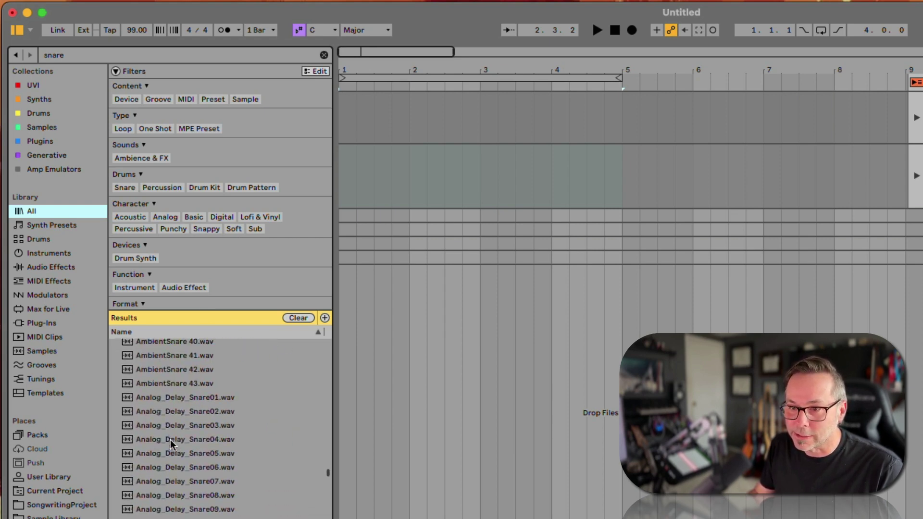
scroll(171, 445, "up", 20)
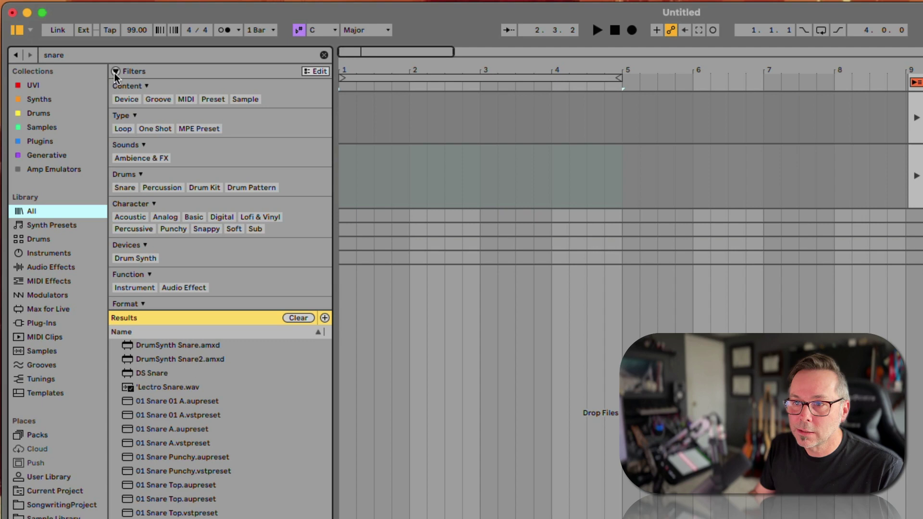
left_click(116, 71)
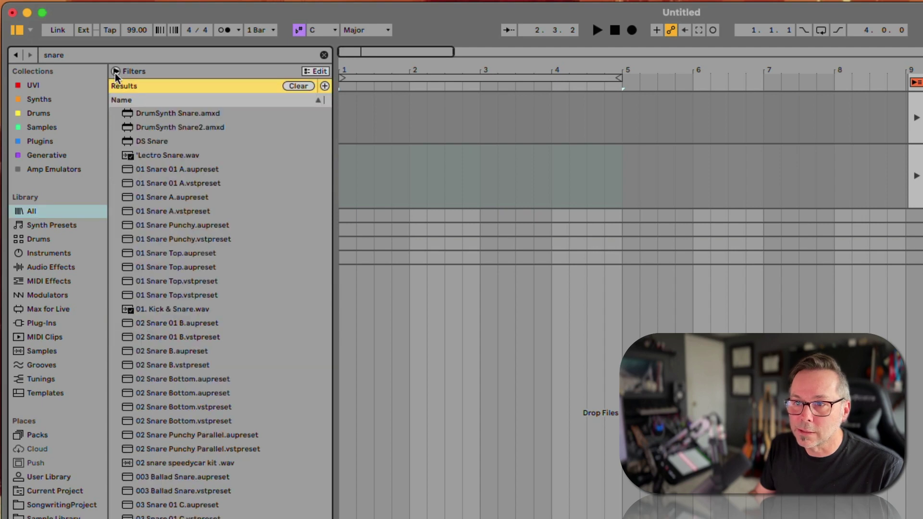
left_click(116, 71)
left_click(116, 72)
left_click(115, 71)
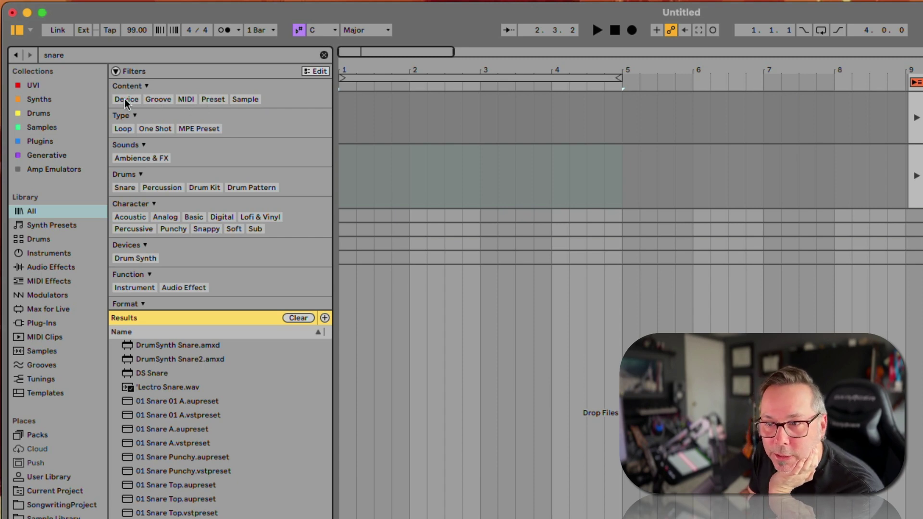
Apply the Sample, One Shot, Snare, Rim and Acoustic filter tags, then review the results list.
left_click(244, 101)
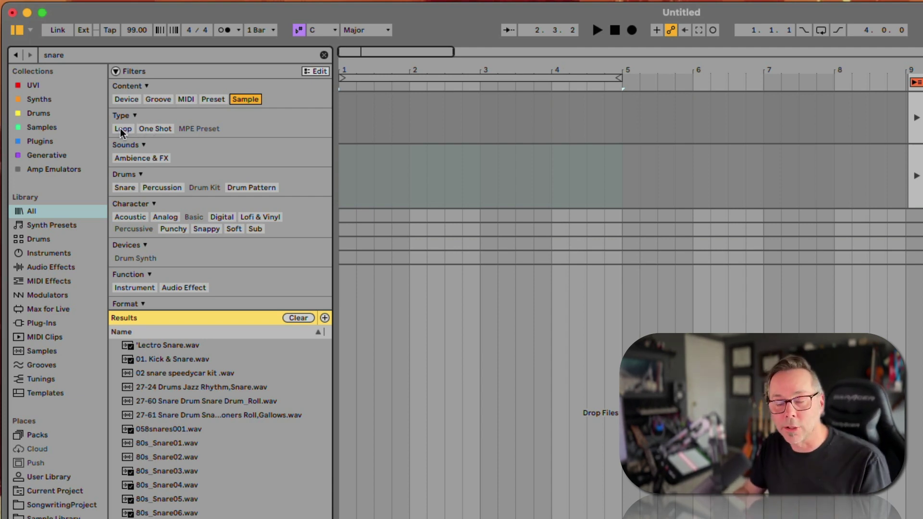
left_click(151, 129)
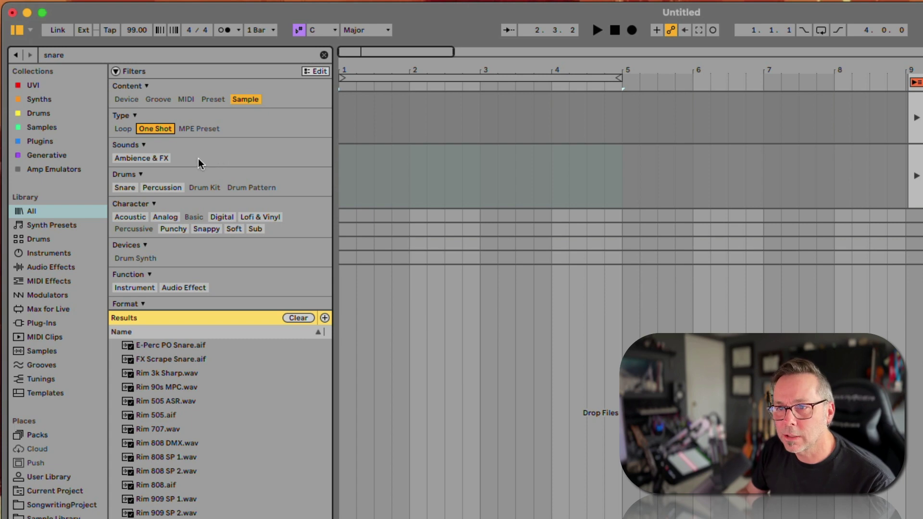
left_click(128, 188)
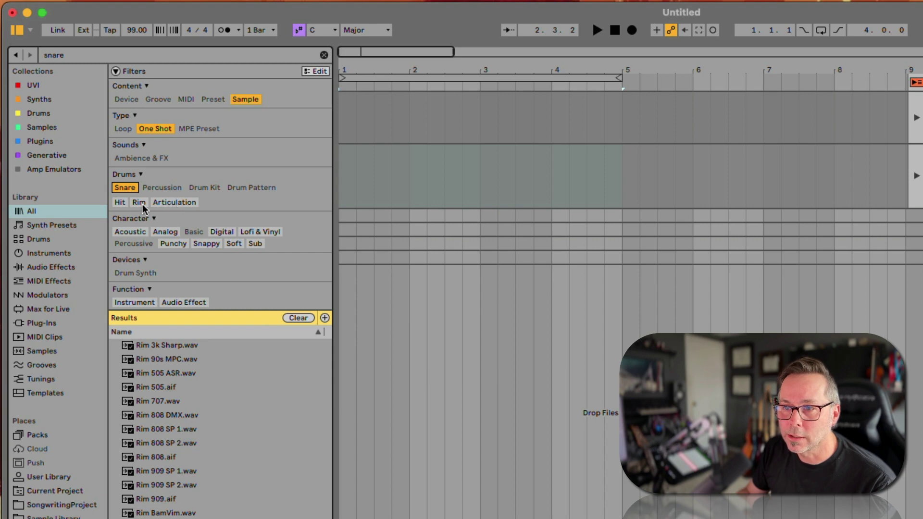
left_click(140, 204)
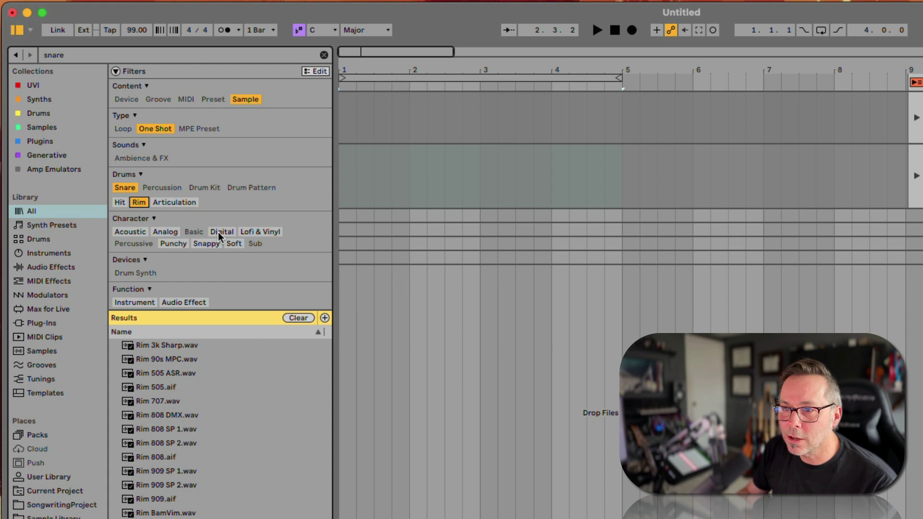
left_click(139, 233)
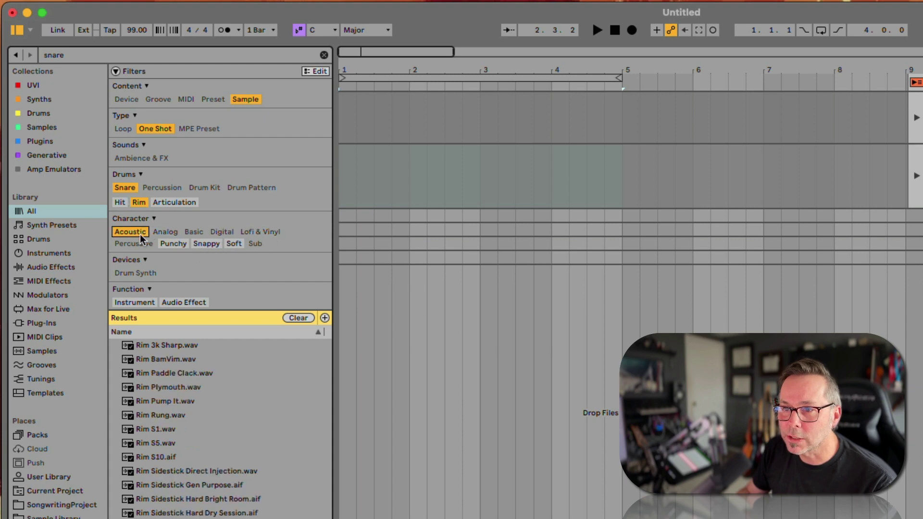
left_click(134, 302)
scroll(190, 394, "down", 4)
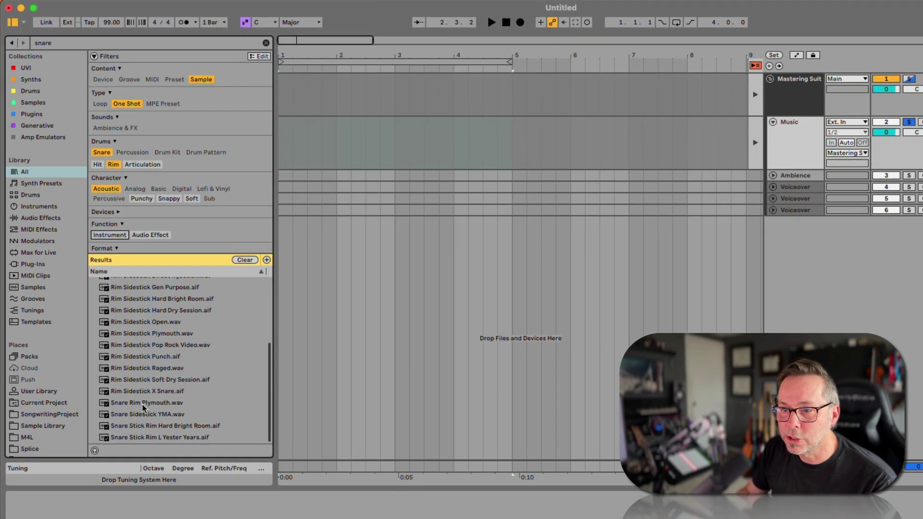
scroll(156, 449, "up", 4)
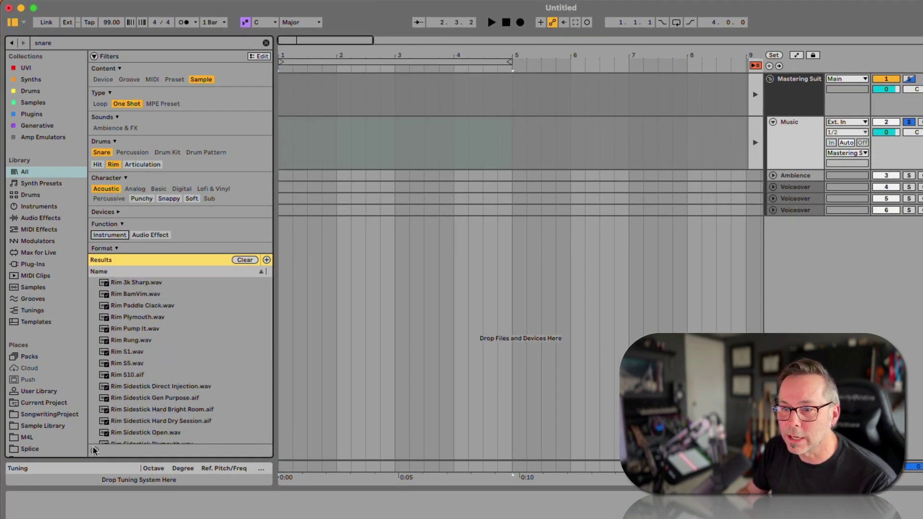
Audition the rim samples from Rim 3k Sharp through Snare Stick Rim L Yester Years and Snare Rim Plymouth.
left_click(137, 286)
key("Down")
key("Down")
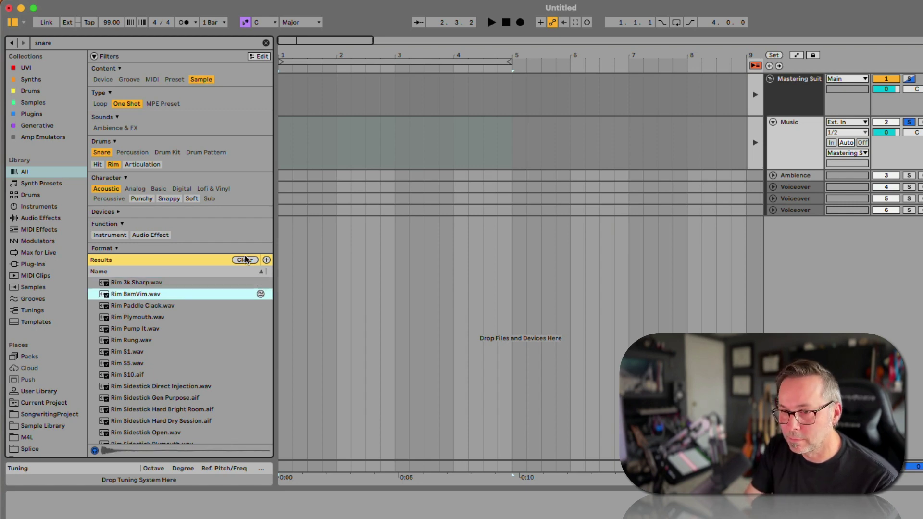
key("Down")
key("Down")
key("Down")
key("Down")
key("Down")
key("Down")
key("Down")
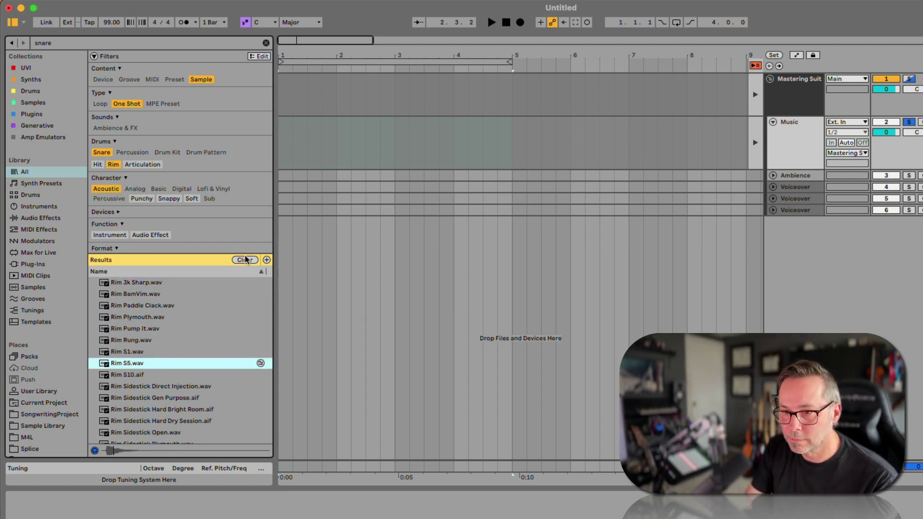
key("Down")
key("Down")
key("Down")
key("Down")
key("Down")
key("Down")
key("Down")
key("Down")
key("Down")
key("Down")
key("Down")
key("Down")
key("Down")
key("Down")
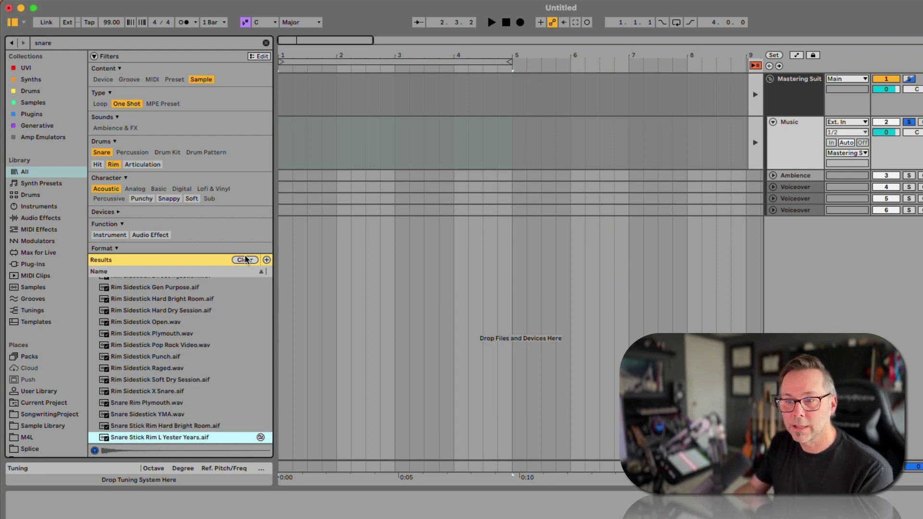
key("Up")
key("Down")
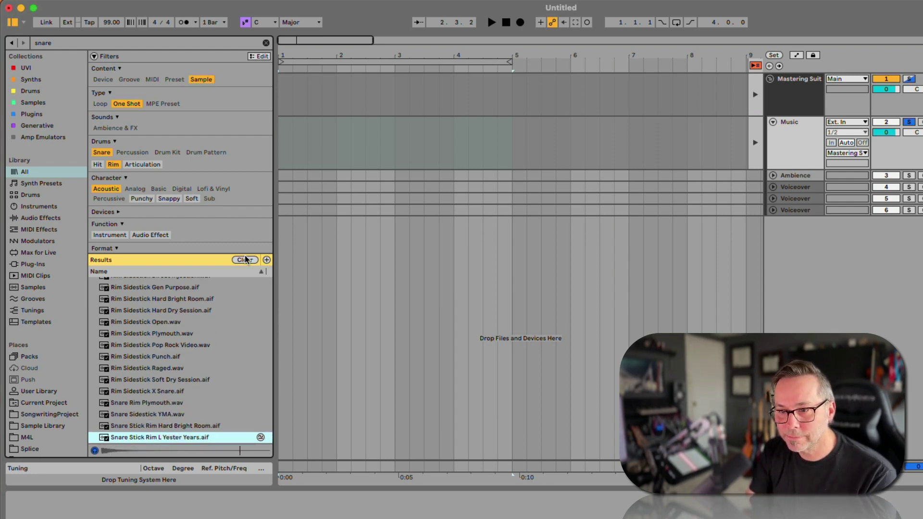
key("Up")
key("Down")
key("Up")
key("Up")
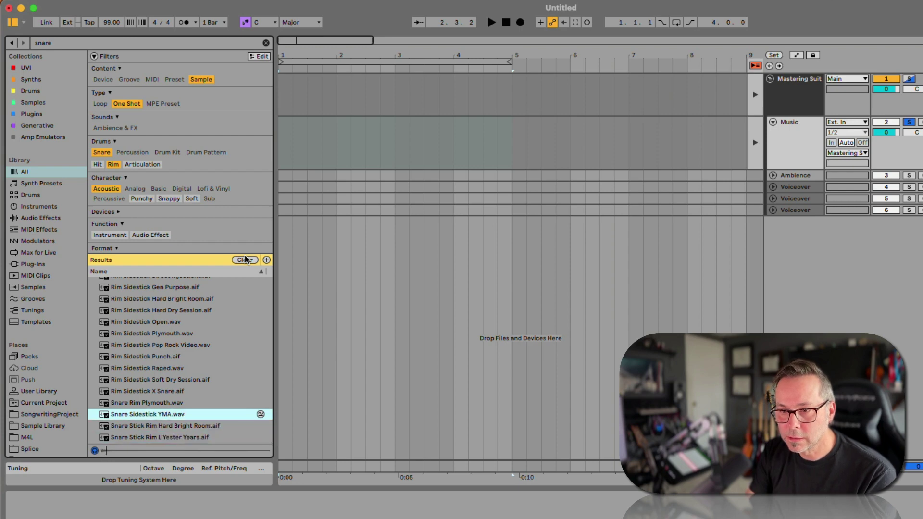
key("Up")
key("Up")
key("Up")
key("Up")
key("Up")
key("Up")
key("Up")
key("Up")
key("Up")
key("Up")
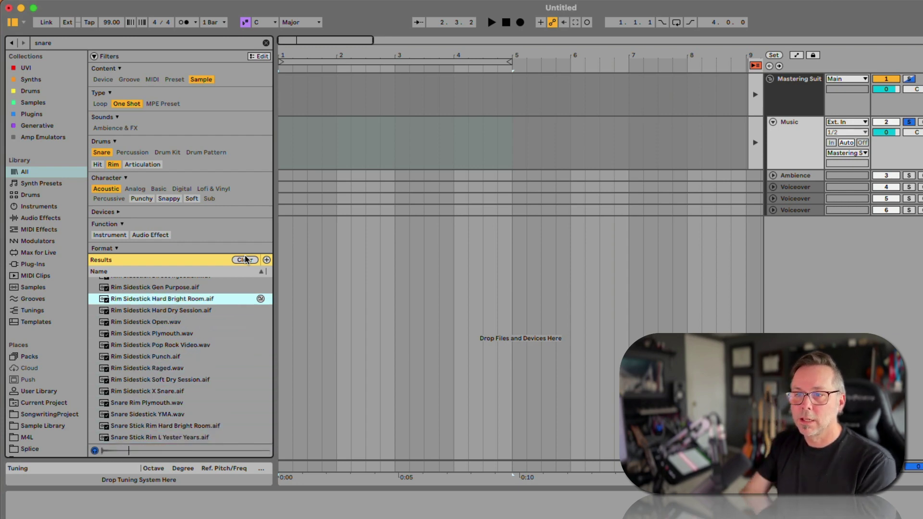
Clear the 'snare' search text so only the filter tags remain.
scroll(227, 330, "up", 5)
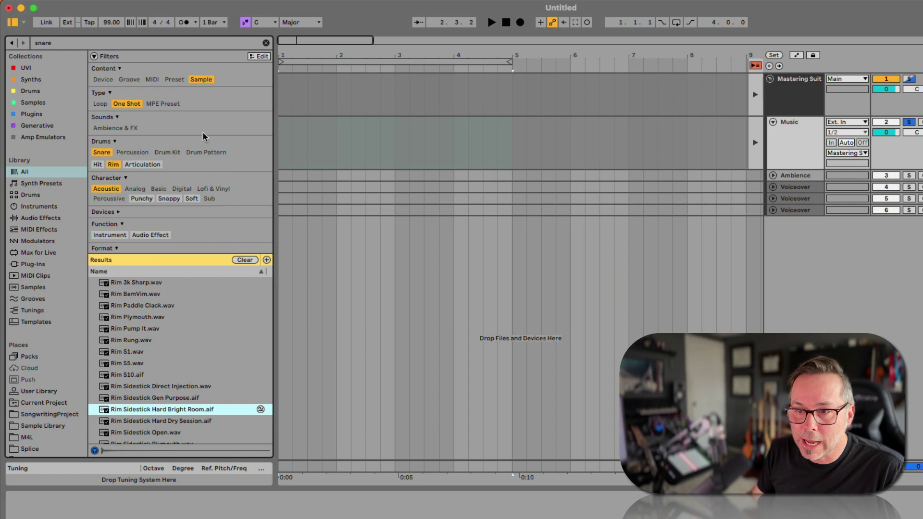
left_click(169, 325)
key("Escape")
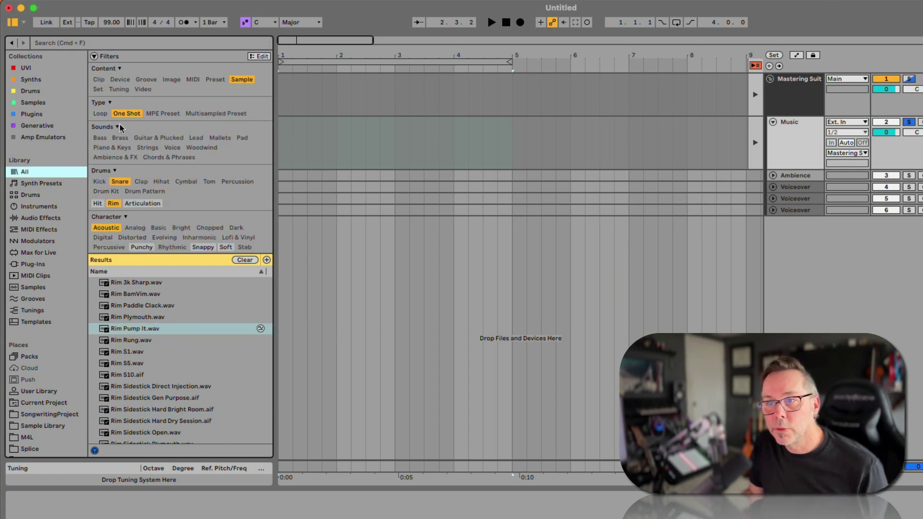
left_click(261, 57)
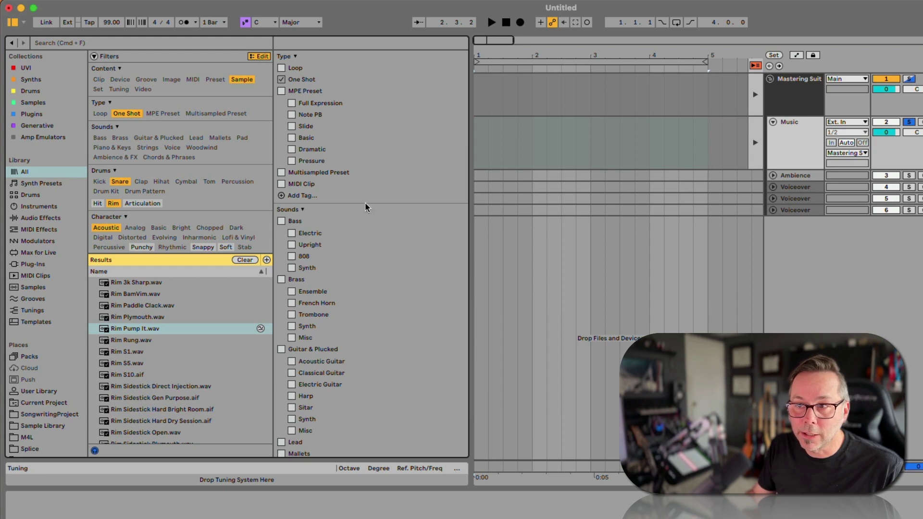
scroll(366, 208, "down", 20)
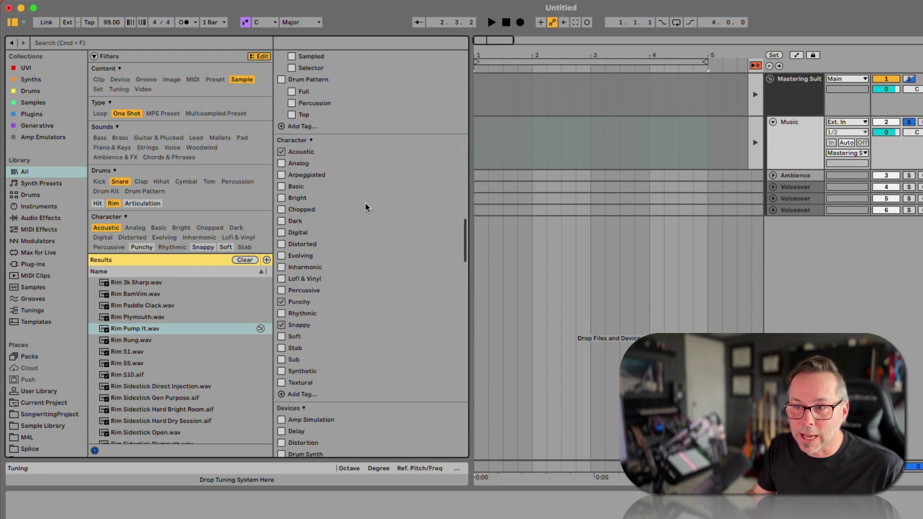
scroll(365, 207, "down", 15)
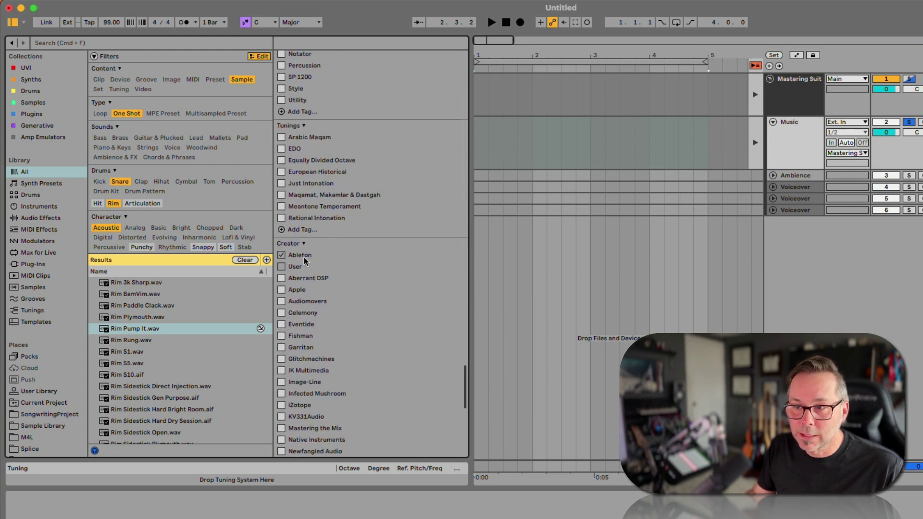
scroll(315, 288, "down", 12)
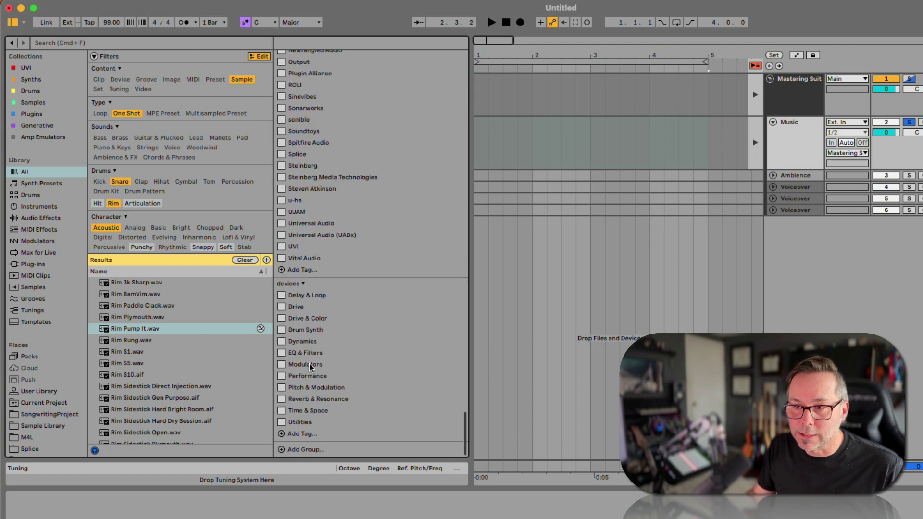
scroll(342, 291, "up", 20)
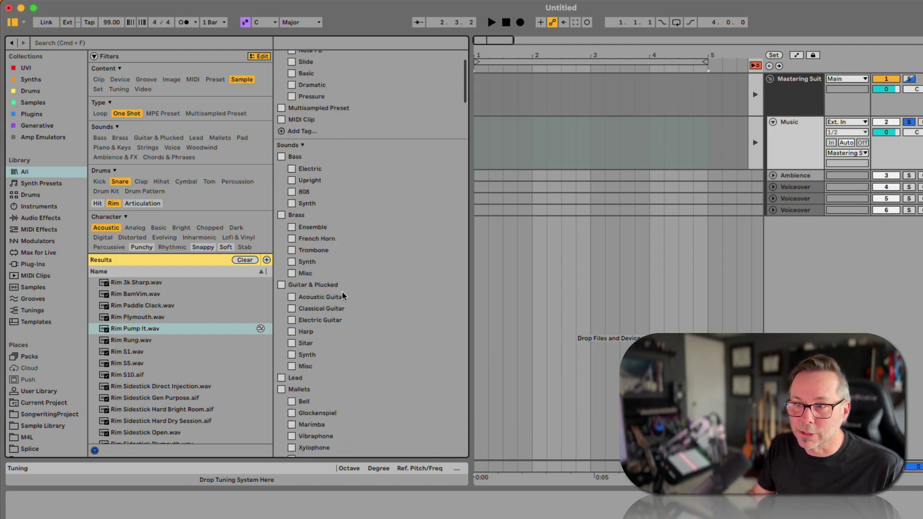
scroll(342, 292, "up", 5)
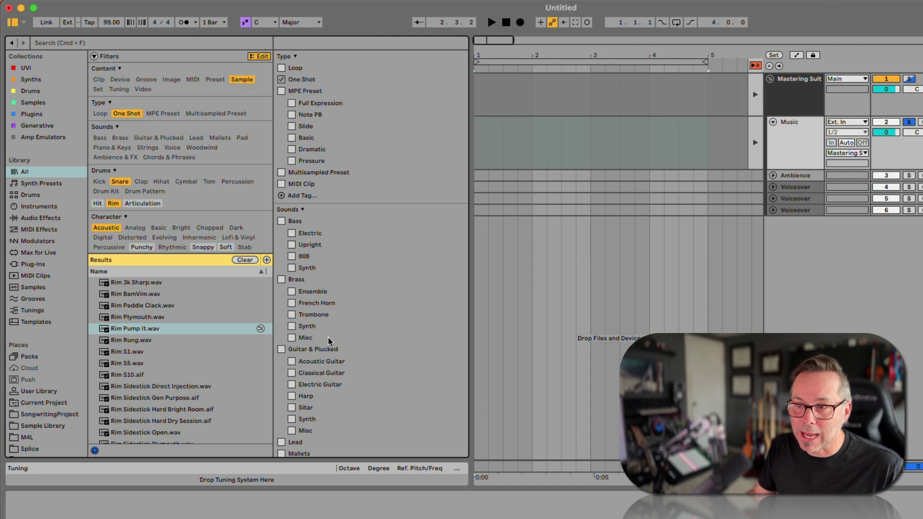
scroll(328, 338, "down", 20)
scroll(328, 337, "down", 20)
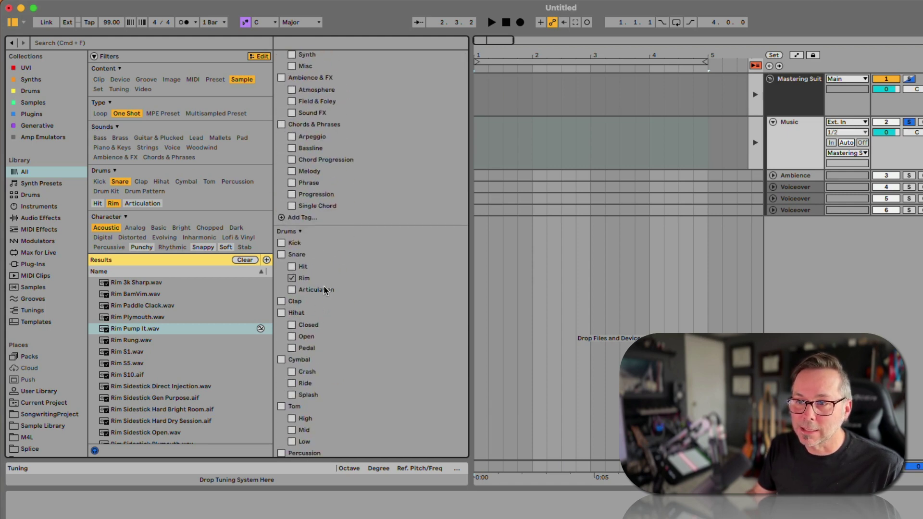
left_click(281, 301)
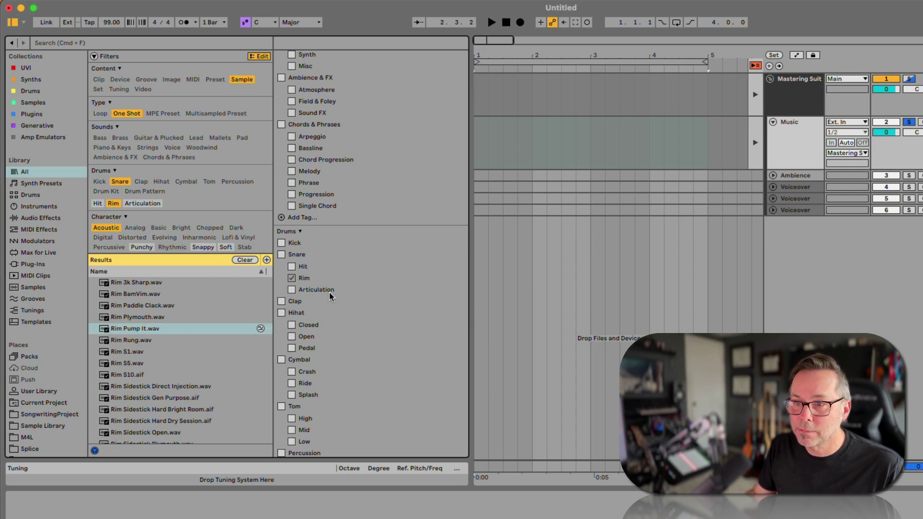
left_click(258, 56)
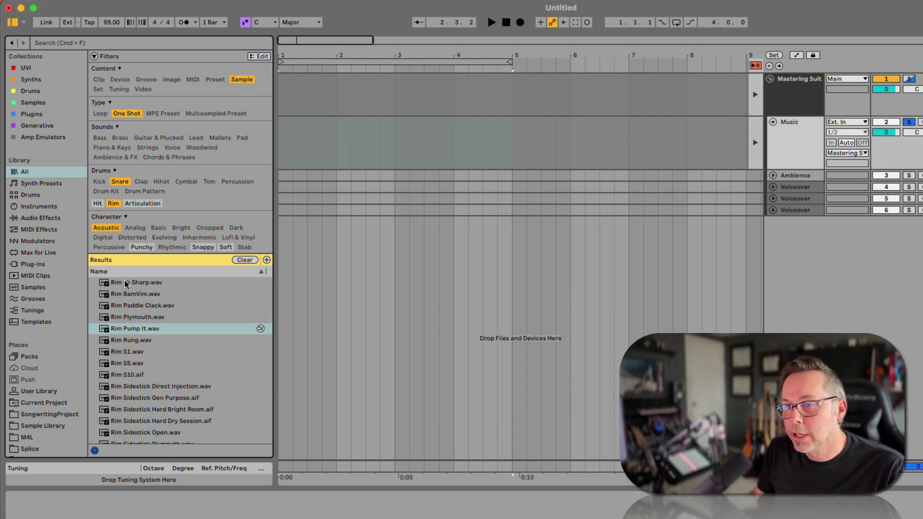
Preview the Rim Paddle Clack and Rim Sidestick Soft Dry Session samples.
left_click(139, 308)
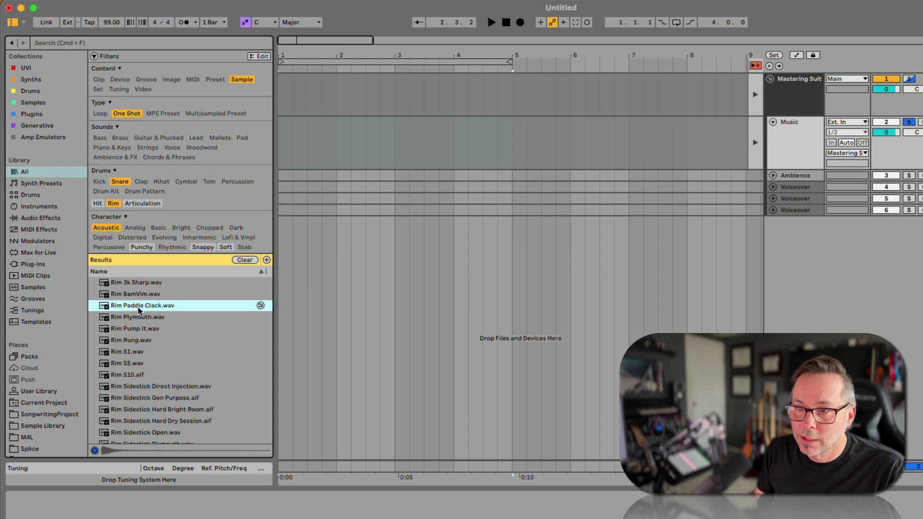
scroll(134, 327, "down", 5)
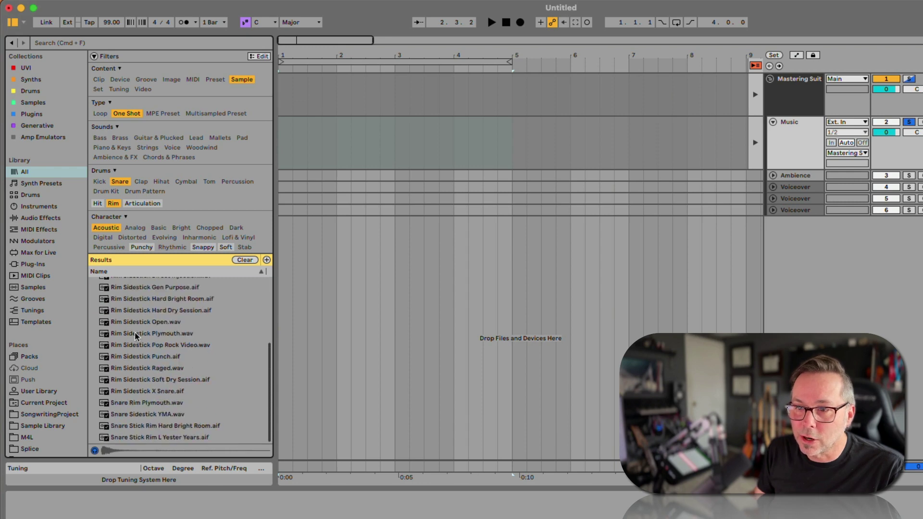
left_click(130, 385)
scroll(131, 361, "up", 5)
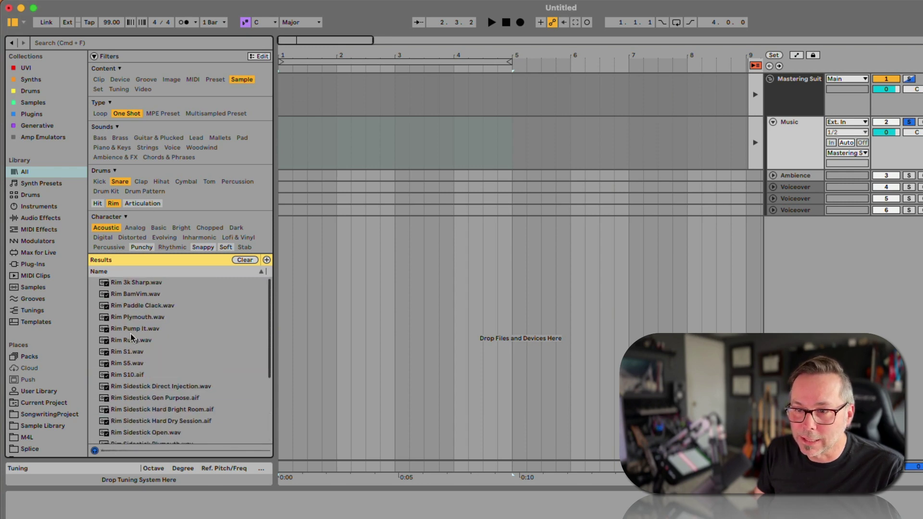
Save the current search to the Library as 'Rim Clicks'.
left_click(266, 260)
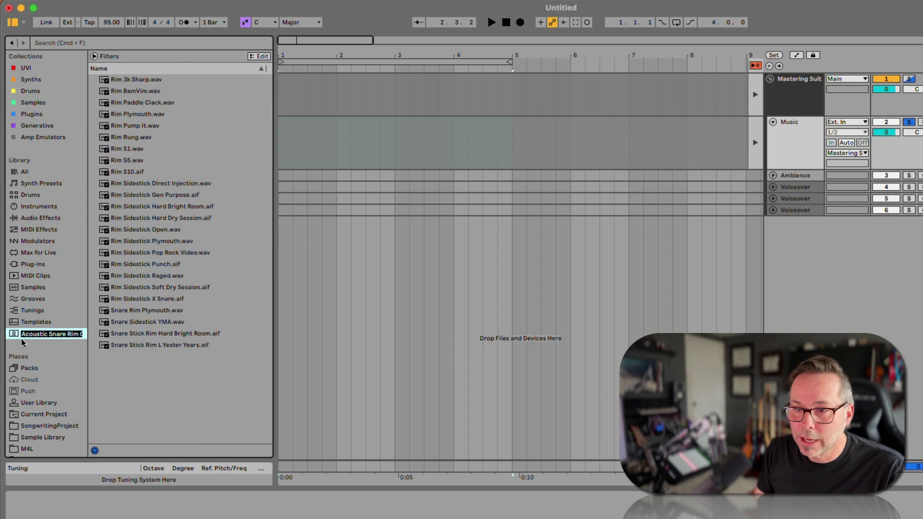
type("Rim Clicks")
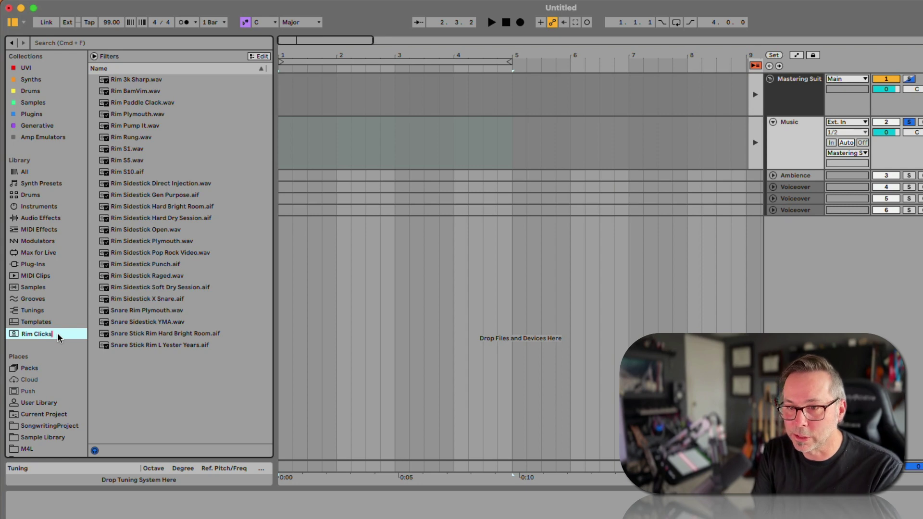
key("Return")
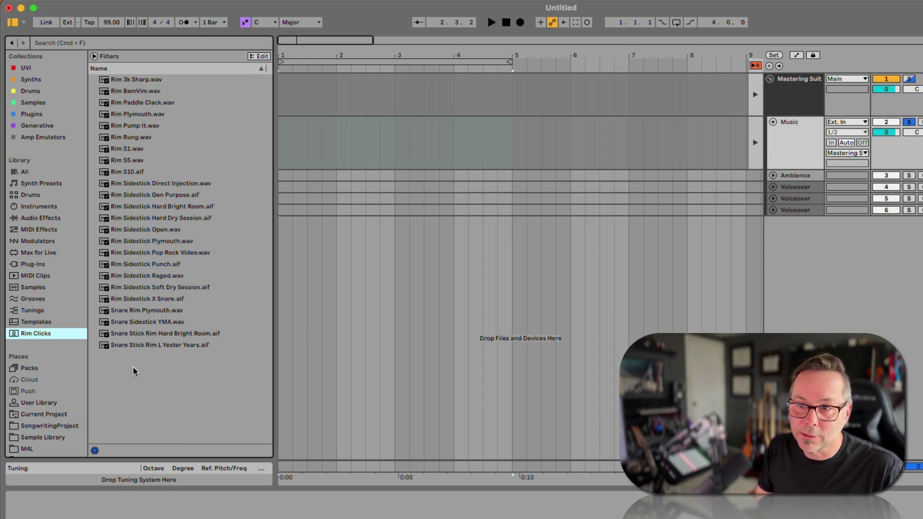
Remove the Rim Clicks saved search from the browser sidebar.
right_click(42, 337)
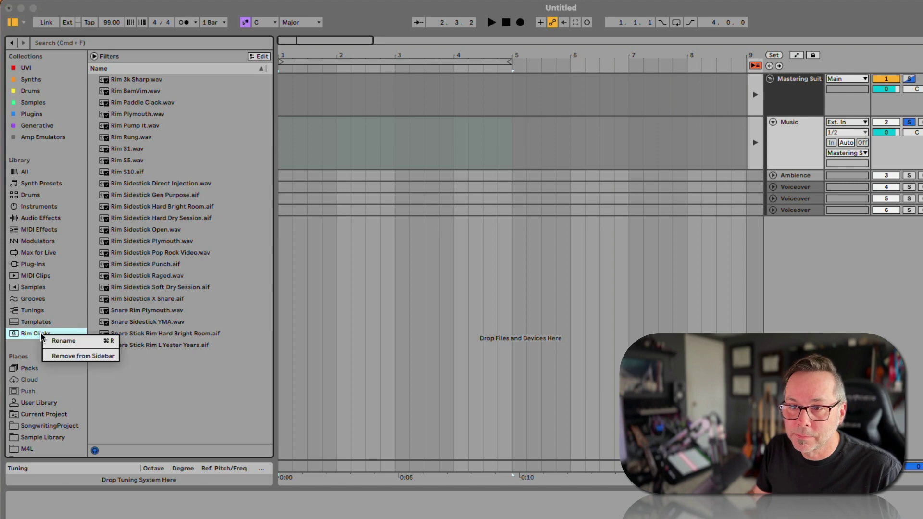
left_click(79, 357)
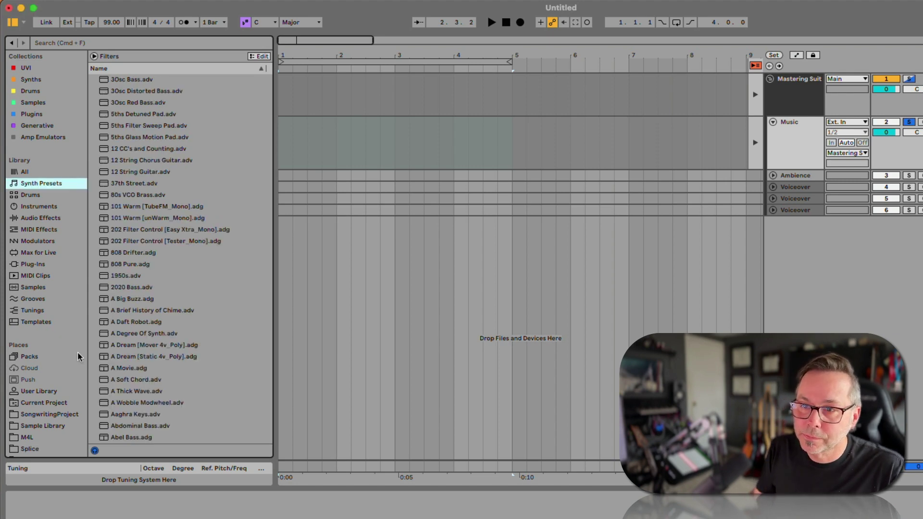
left_click(97, 40)
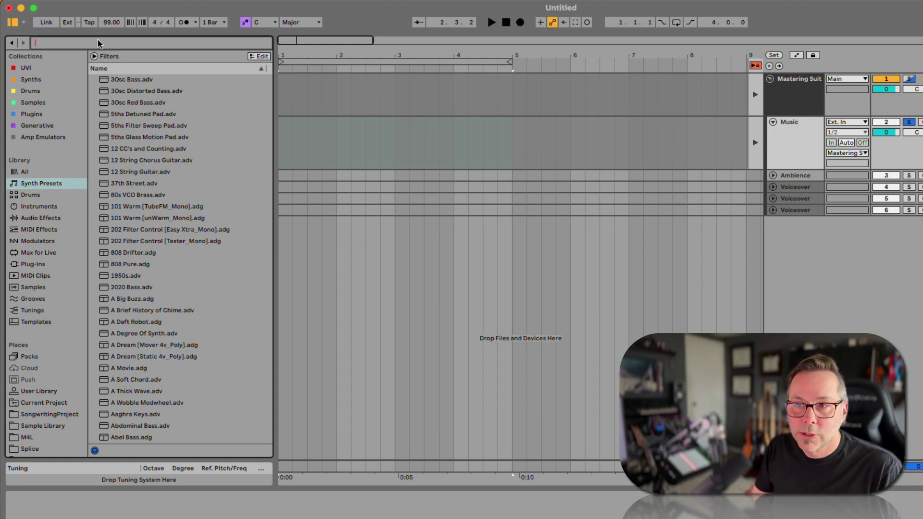
Search the entire library for 'kick' and review the still-active filter tags.
type("kick")
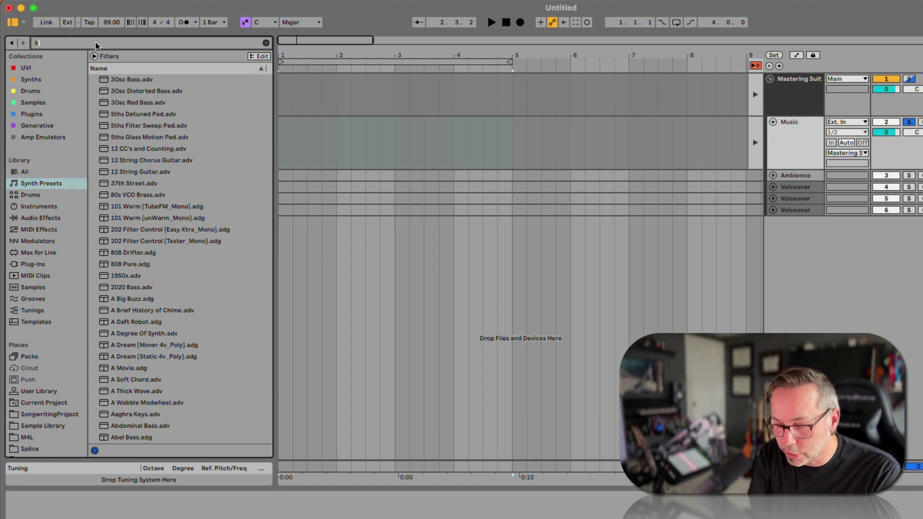
left_click(38, 171)
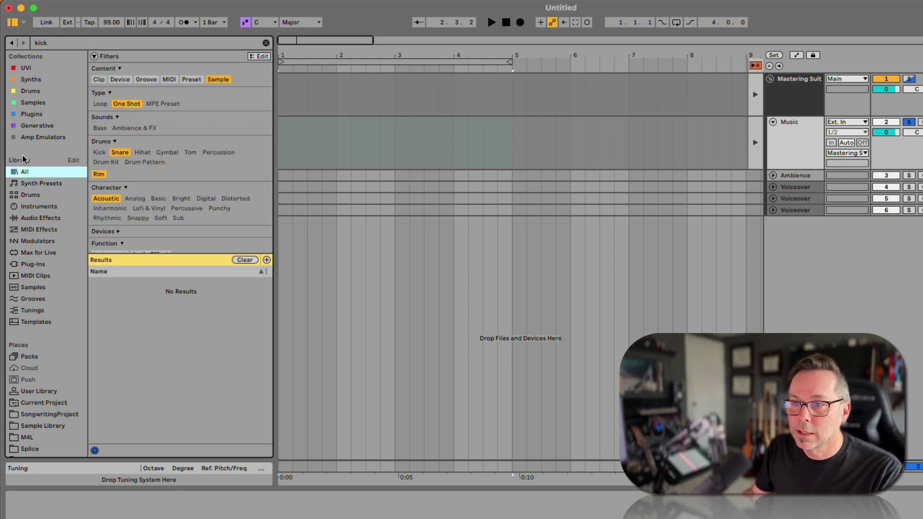
left_click(46, 42)
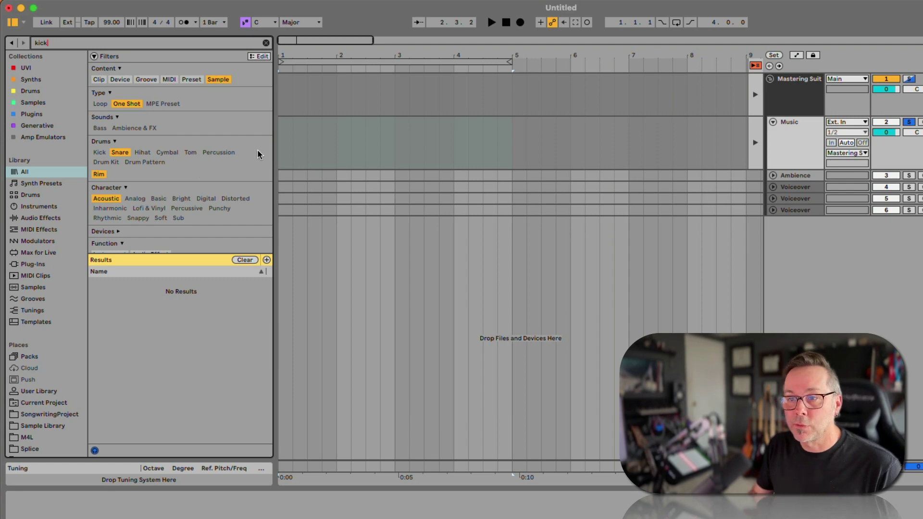
scroll(257, 151, "down", 3)
scroll(258, 153, "up", 4)
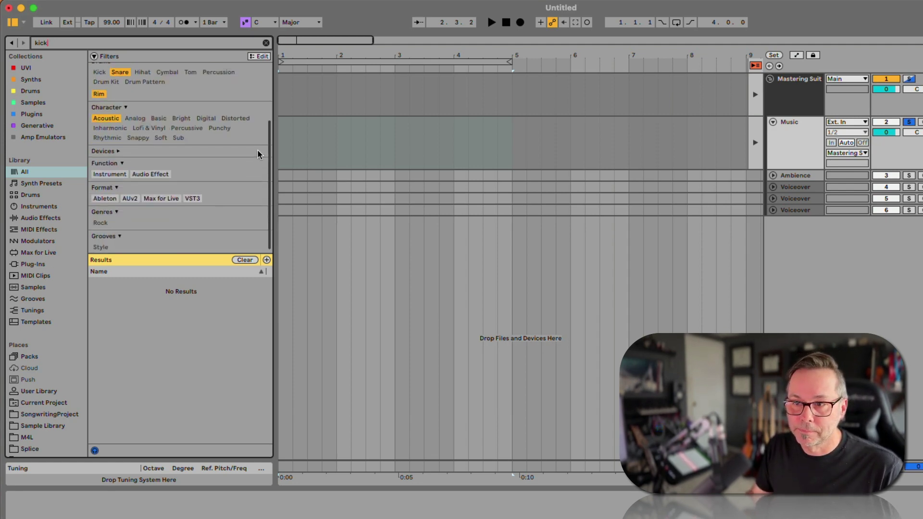